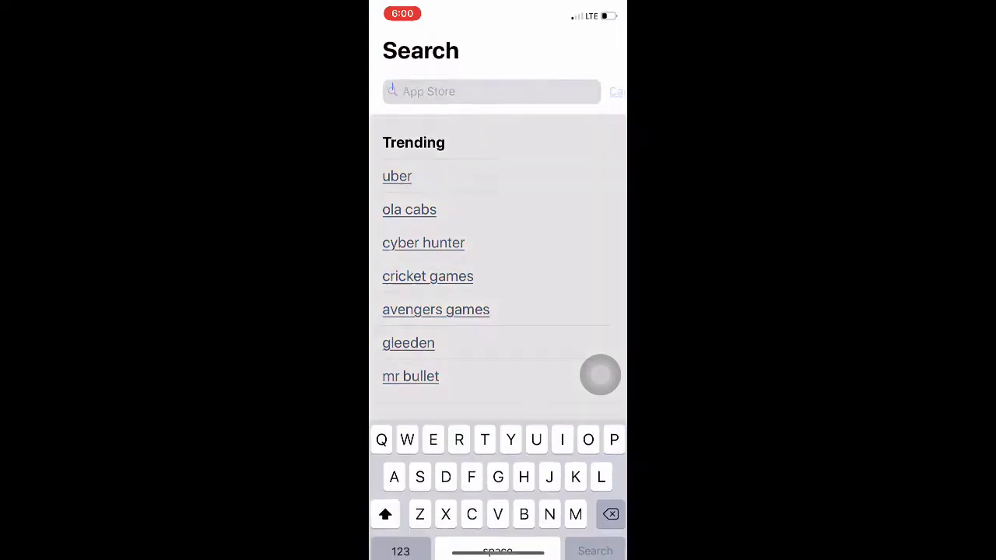
{"action": "type", "text": "Pr"}
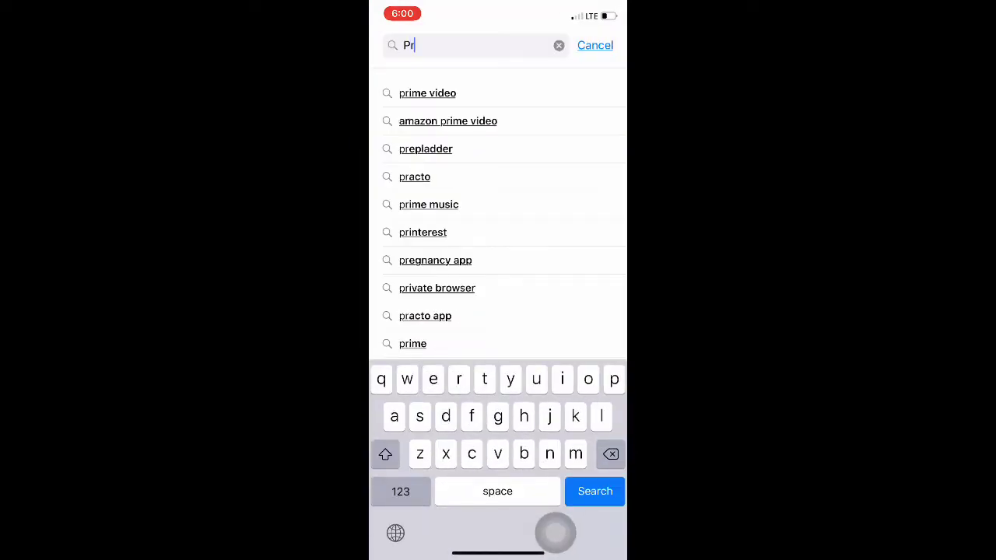
{"action": "type", "text": "icate"}
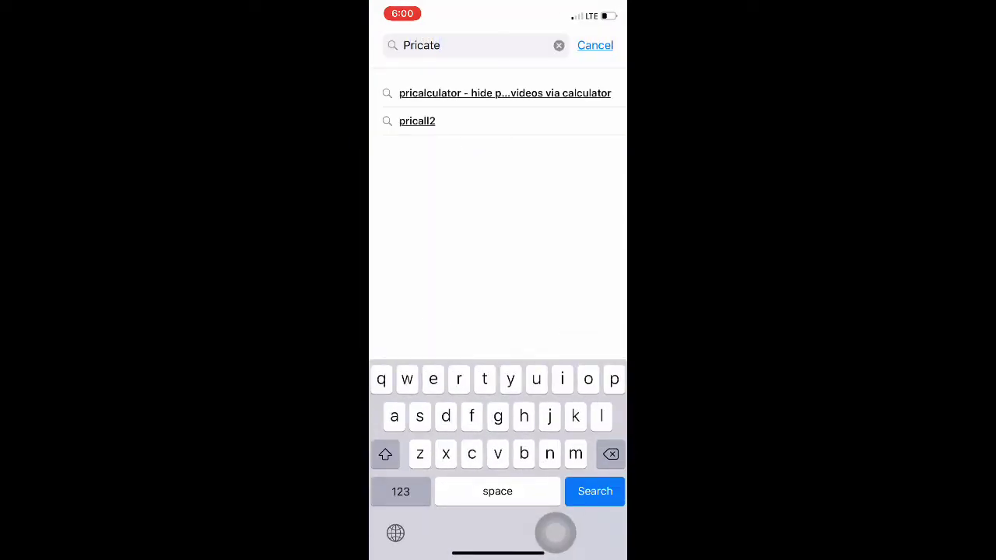
Step: Correct the 'Private' search typo and launch Private Browser from the results
{"action": "key", "text": "BackSpace"}
{"action": "key", "text": "BackSpace"}
{"action": "key", "text": "BackSpace"}
{"action": "key", "text": "BackSpace"}
{"action": "type", "text": "c"}
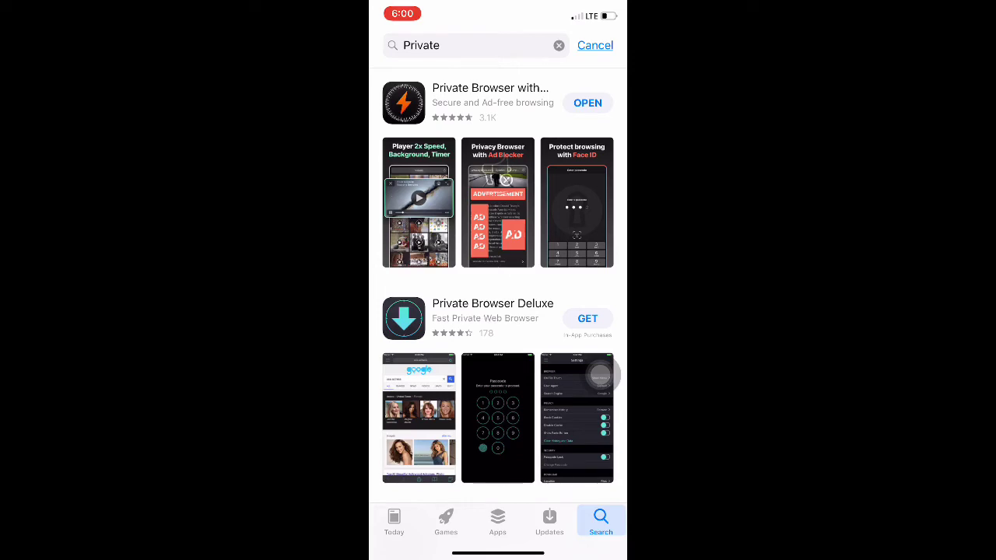
{"action": "left_click", "coordinate": [587, 102]}
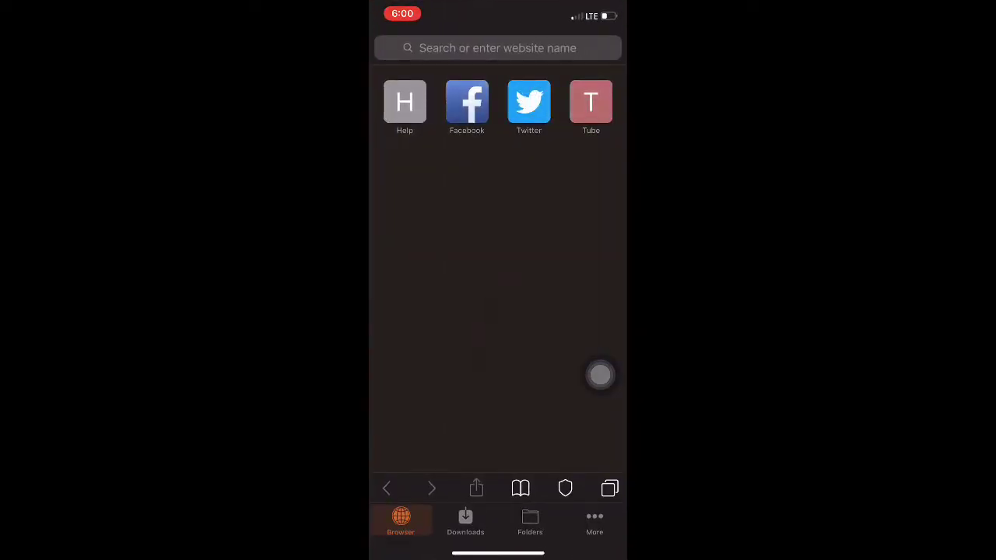
Step: Go to YouTube and search for the 'Tech 4 smart' channel
{"action": "left_click", "coordinate": [498, 47]}
{"action": "type", "text": "youtube.com - Home - YouTube"}
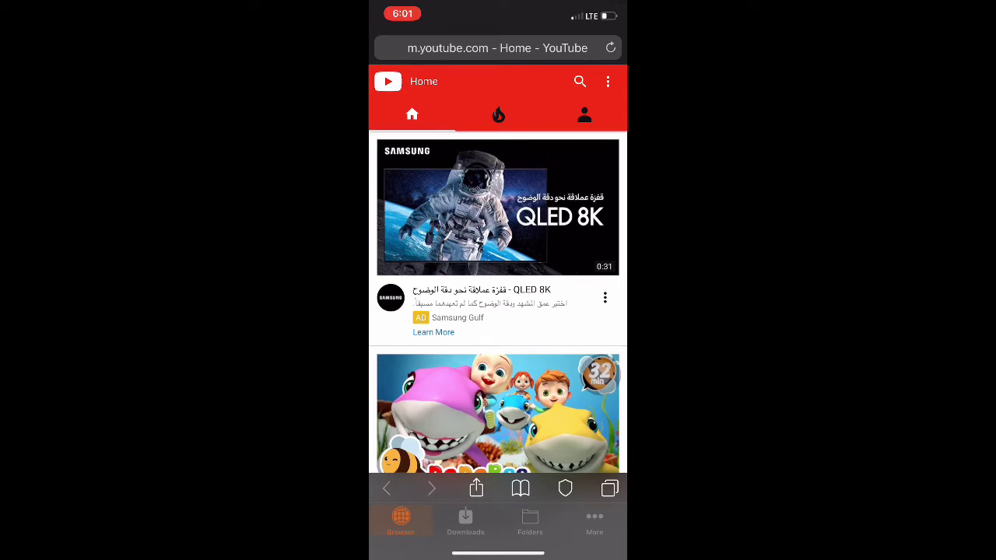
{"action": "left_click", "coordinate": [579, 81]}
{"action": "type", "text": "Te"}
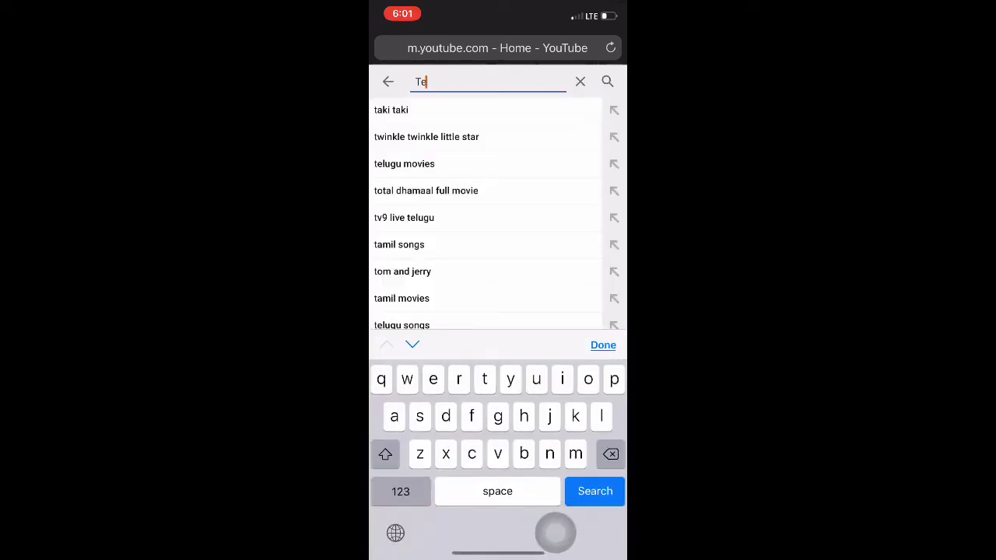
{"action": "type", "text": "ch"}
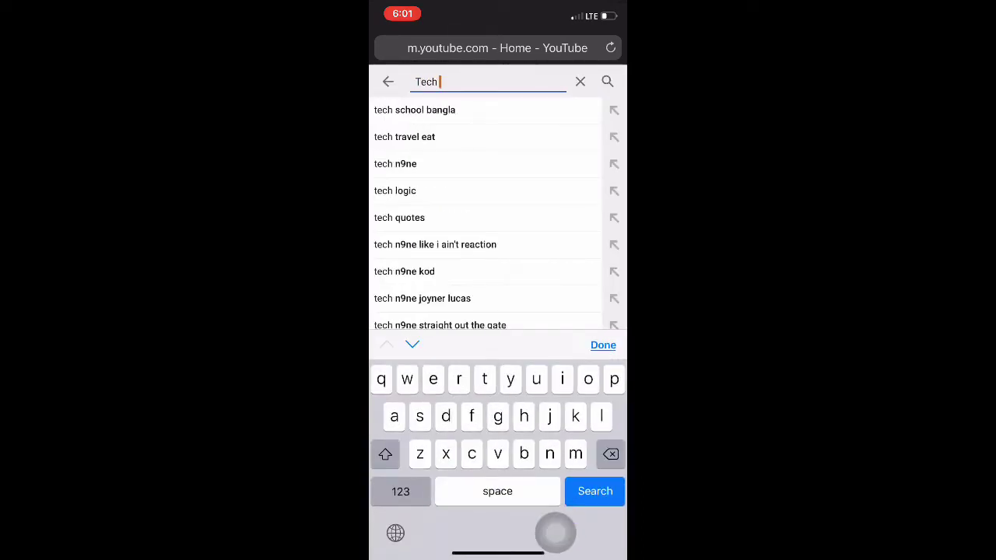
{"action": "left_click", "coordinate": [400, 491]}
{"action": "type", "text": "4 s"}
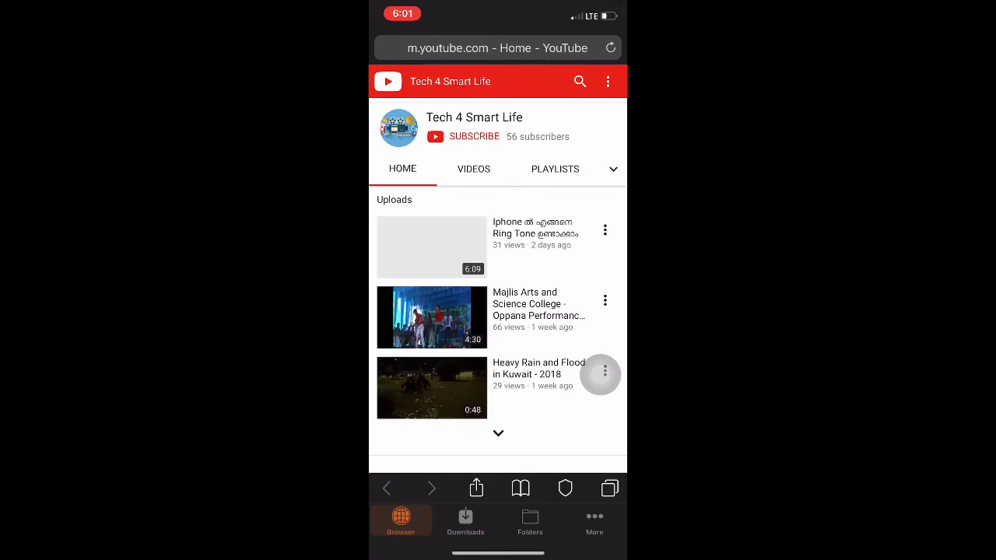
{"action": "scroll", "coordinate": [498, 350], "scroll_direction": "down", "scroll_amount": 3}
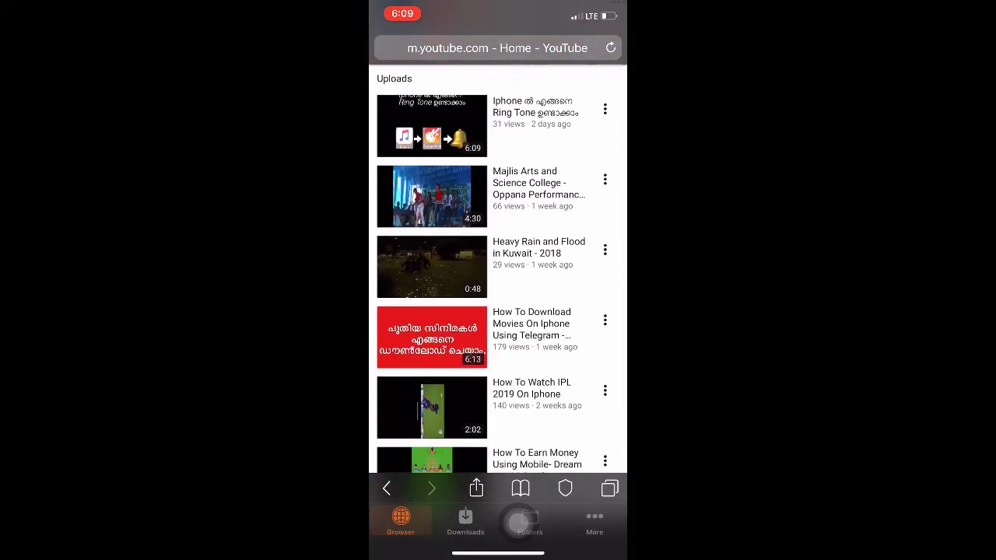
Step: Open the 'How To Download Movies On Iphone Using Telegram' video and download it
{"action": "left_click", "coordinate": [498, 335]}
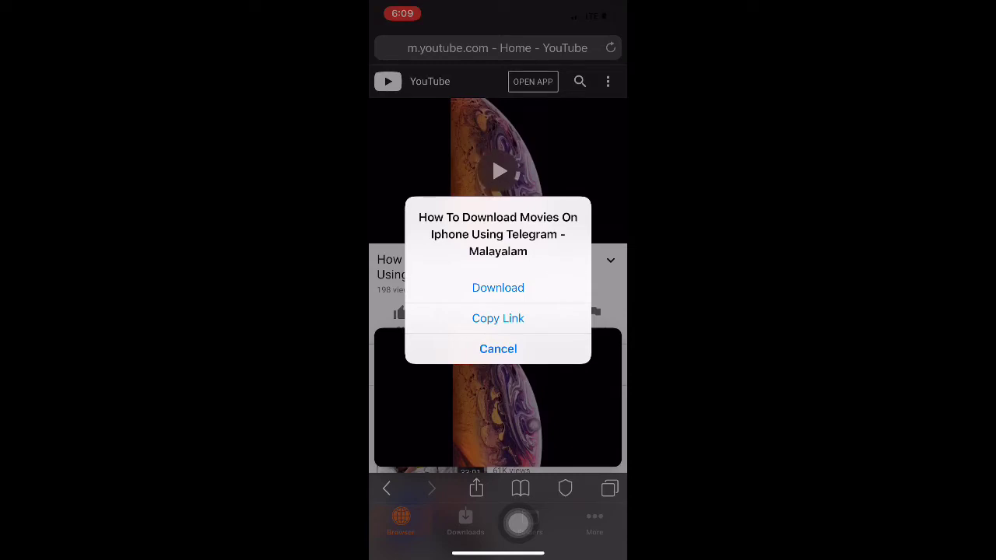
{"action": "left_click", "coordinate": [498, 287]}
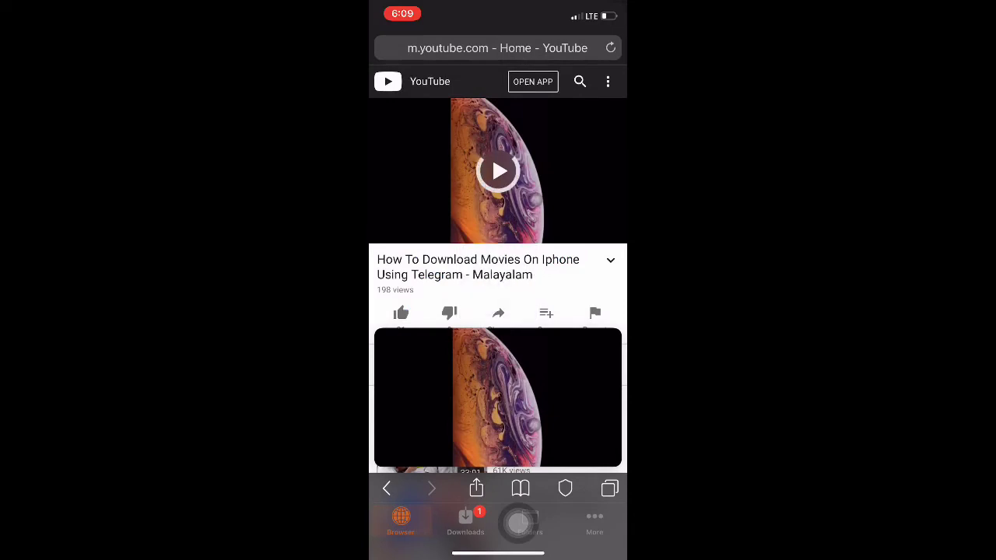
Step: Show the Downloads list with the Telegram video marked Completed
{"action": "left_click", "coordinate": [466, 522]}
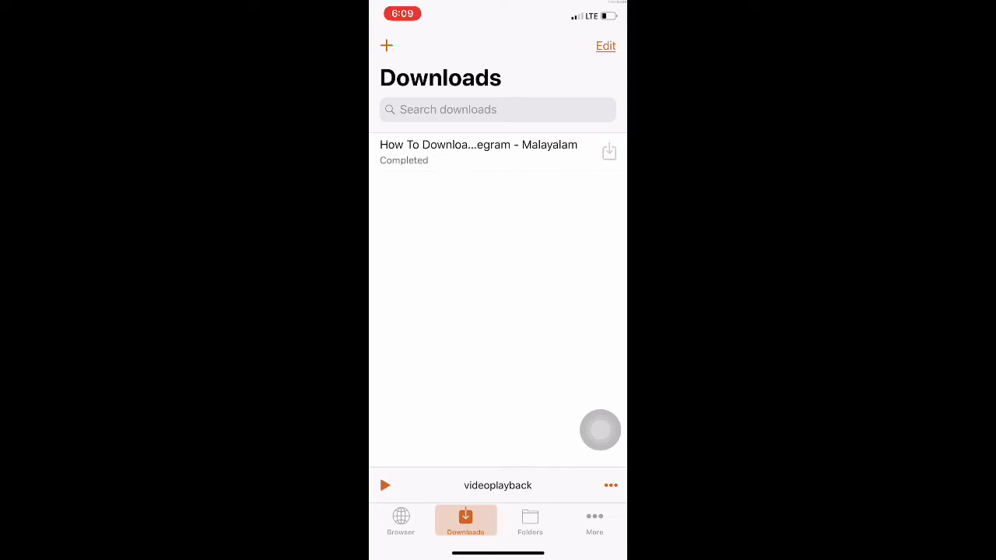
Step: Play the downloaded Telegram video, then minimize it to the now-playing bar
{"action": "left_click", "coordinate": [479, 152]}
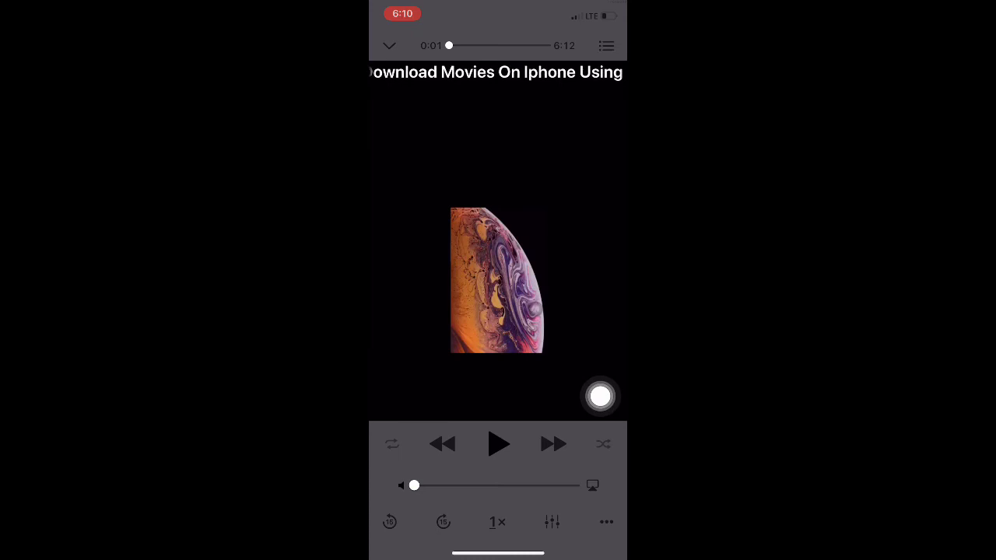
{"action": "left_click_drag", "start_coordinate": [498, 234], "coordinate": [498, 467]}
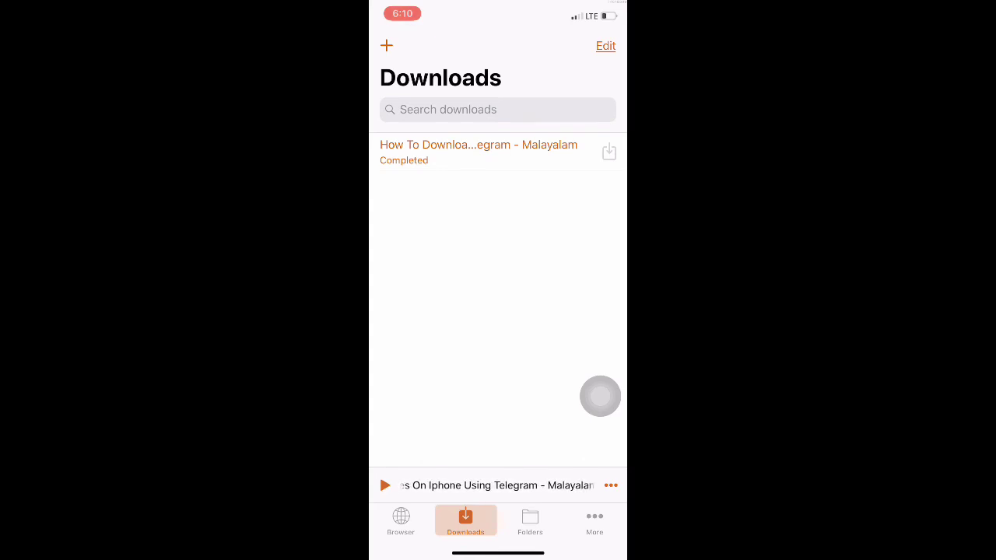
{"action": "left_click", "coordinate": [611, 485]}
{"action": "left_click", "coordinate": [545, 394]}
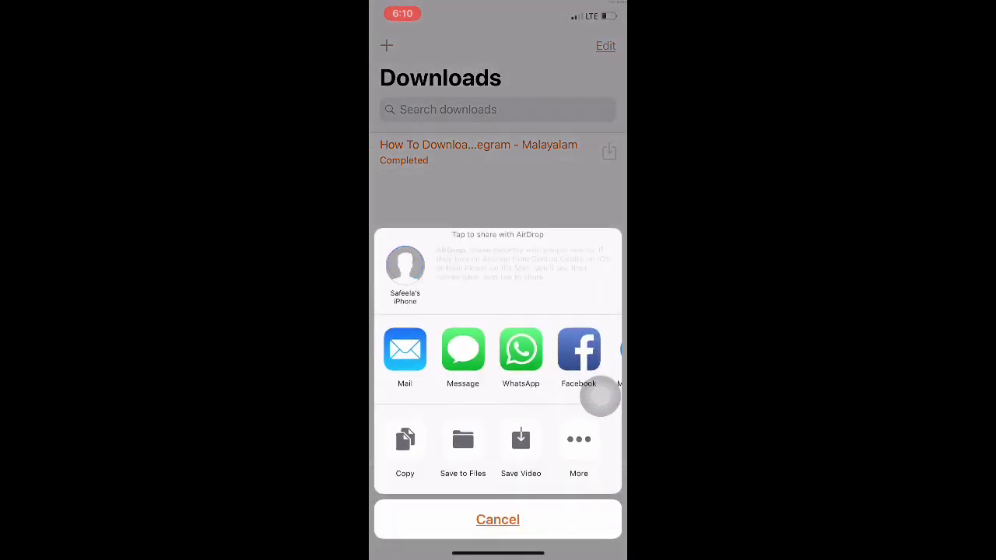
{"action": "scroll", "coordinate": [545, 348], "scroll_direction": "right", "scroll_amount": 3}
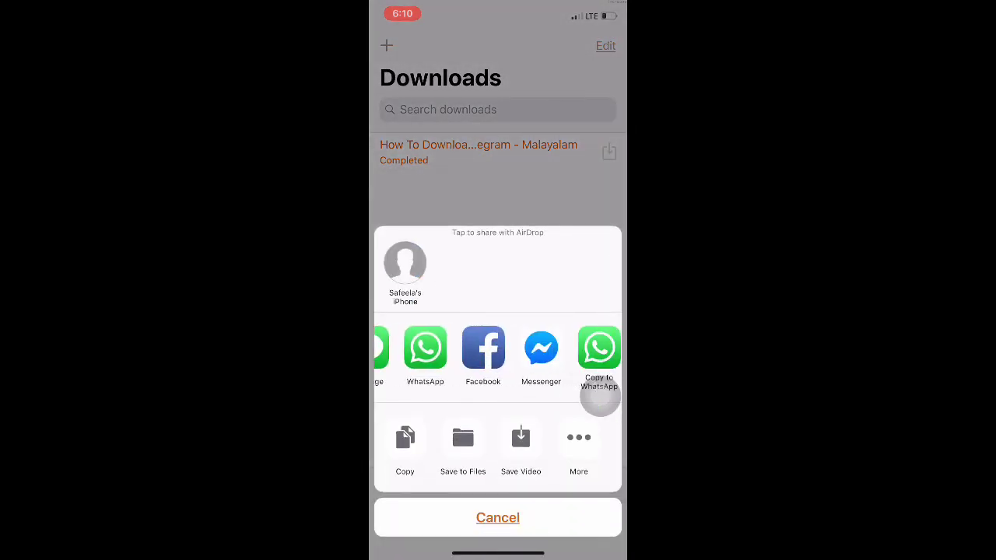
{"action": "left_click", "coordinate": [497, 517]}
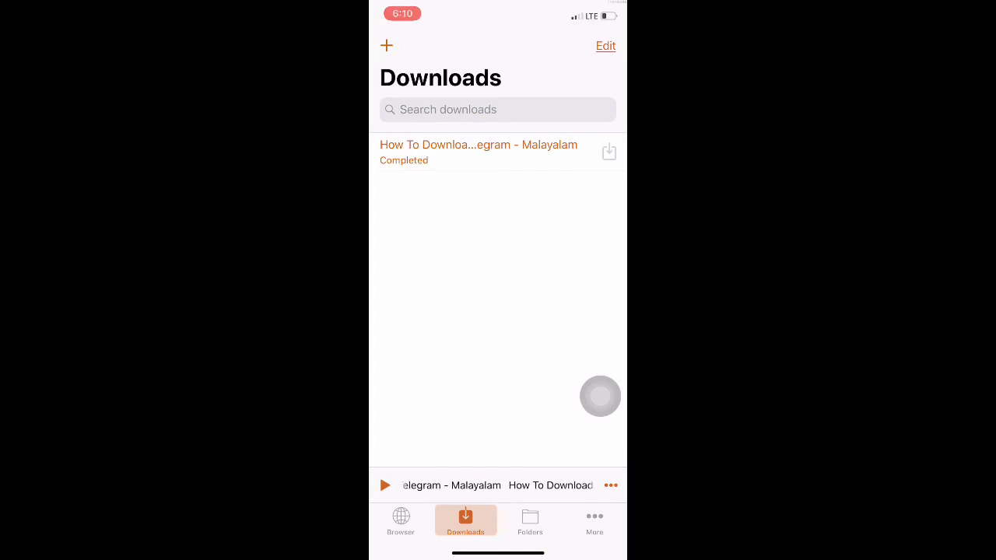